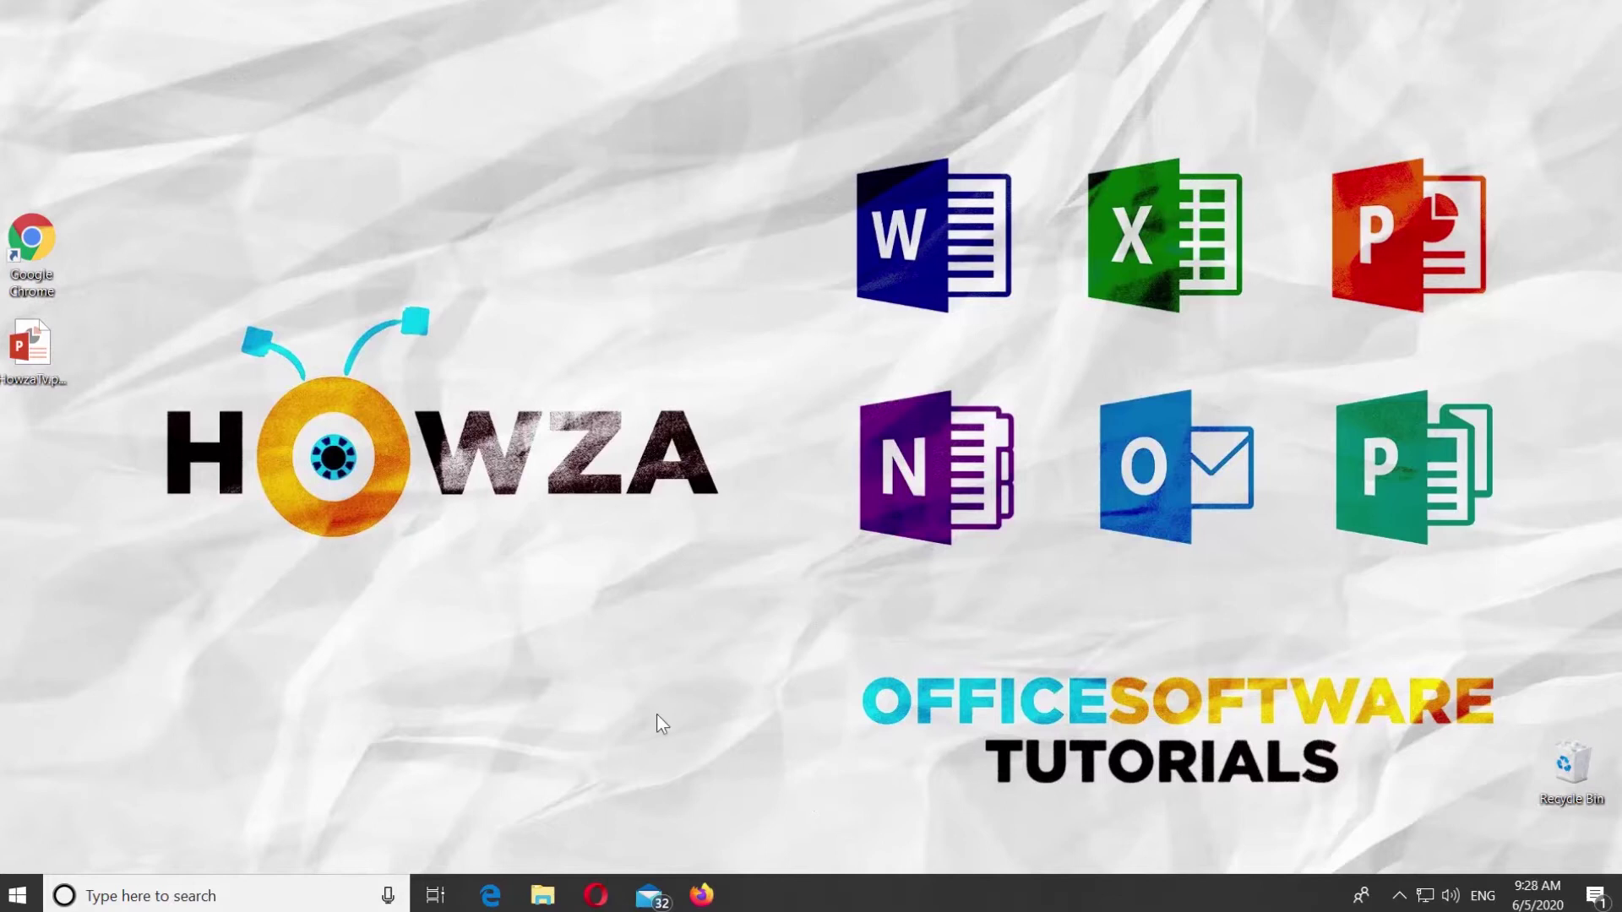
Step: Open HowzaTv.pptx from the desktop and bring up the first slide's context menu
double_click(49, 339)
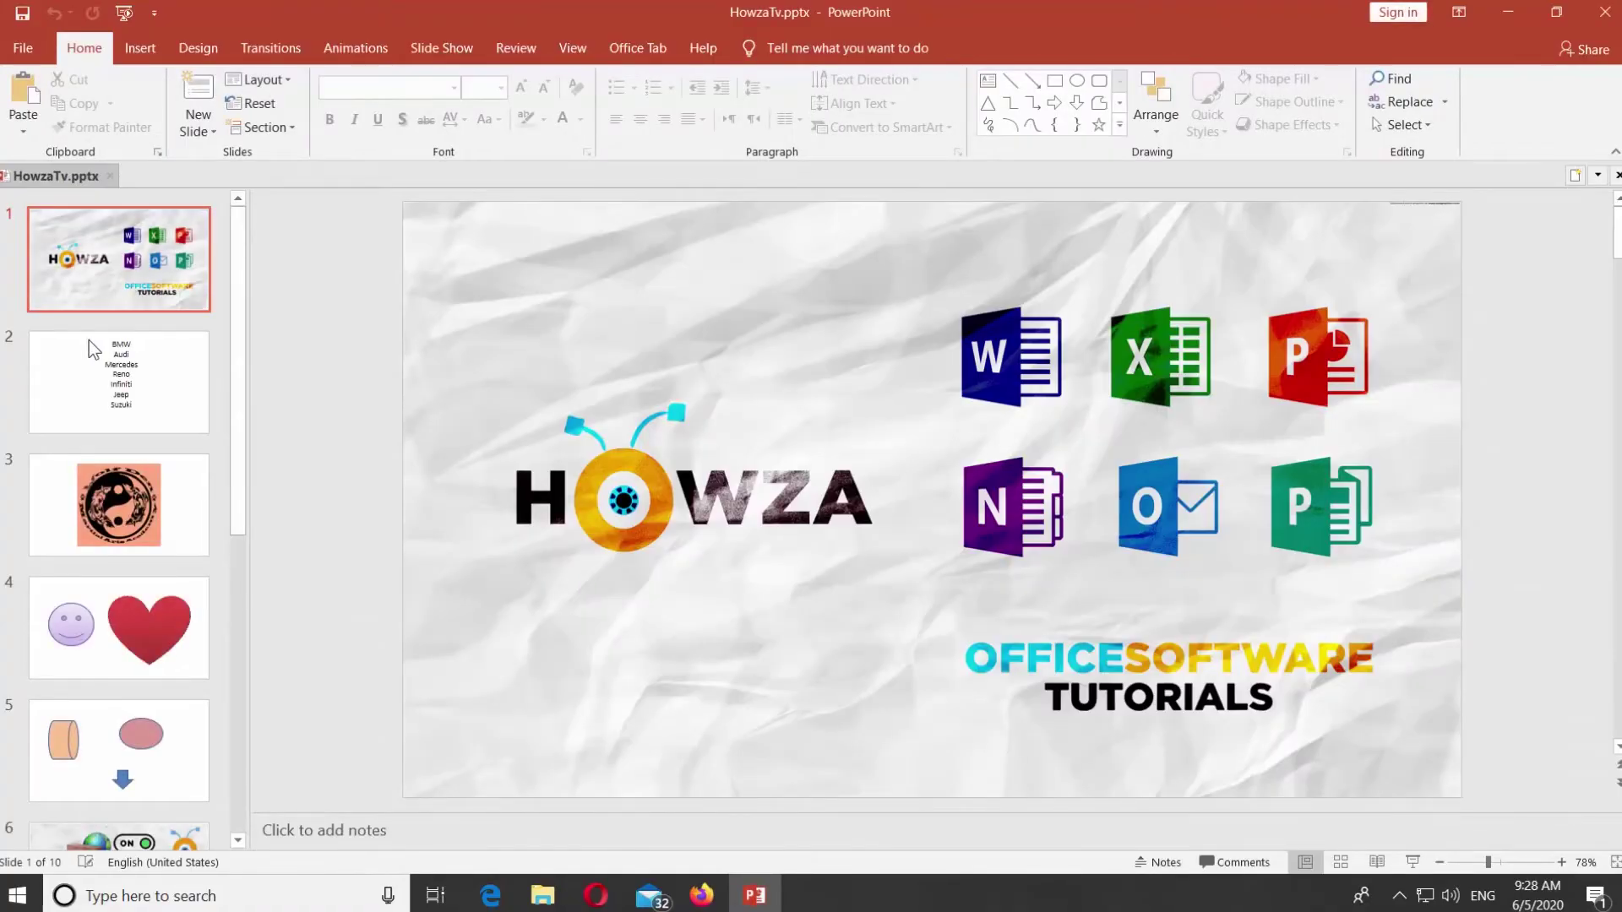
right_click(752, 405)
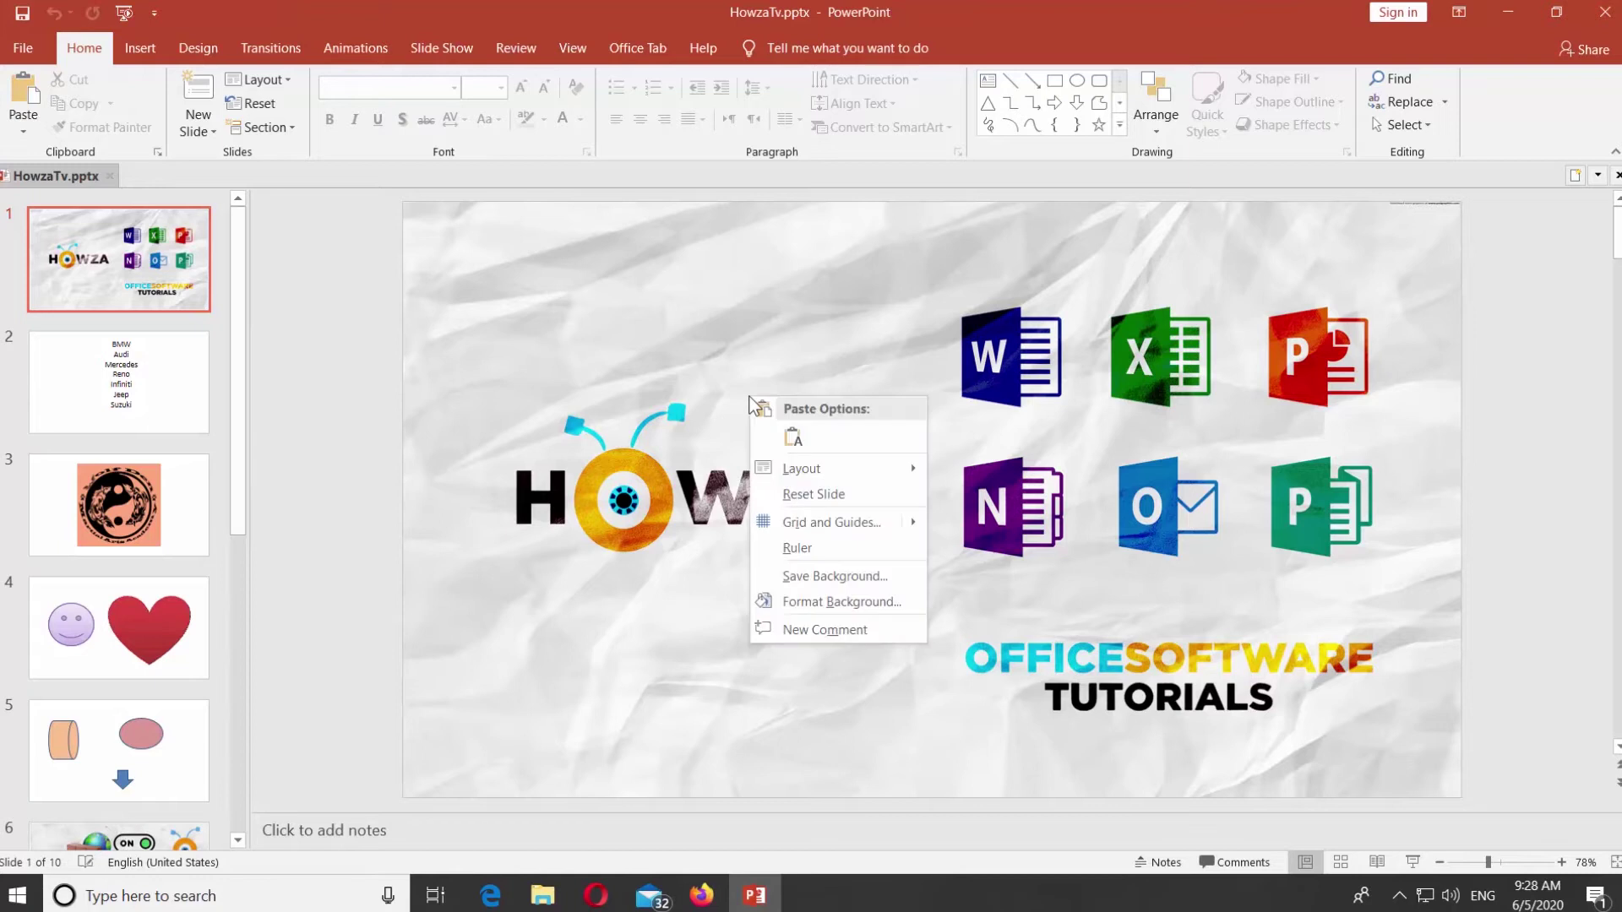
Step: Save the first slide's background to the Desktop as HowzaTv.jpg
click(816, 571)
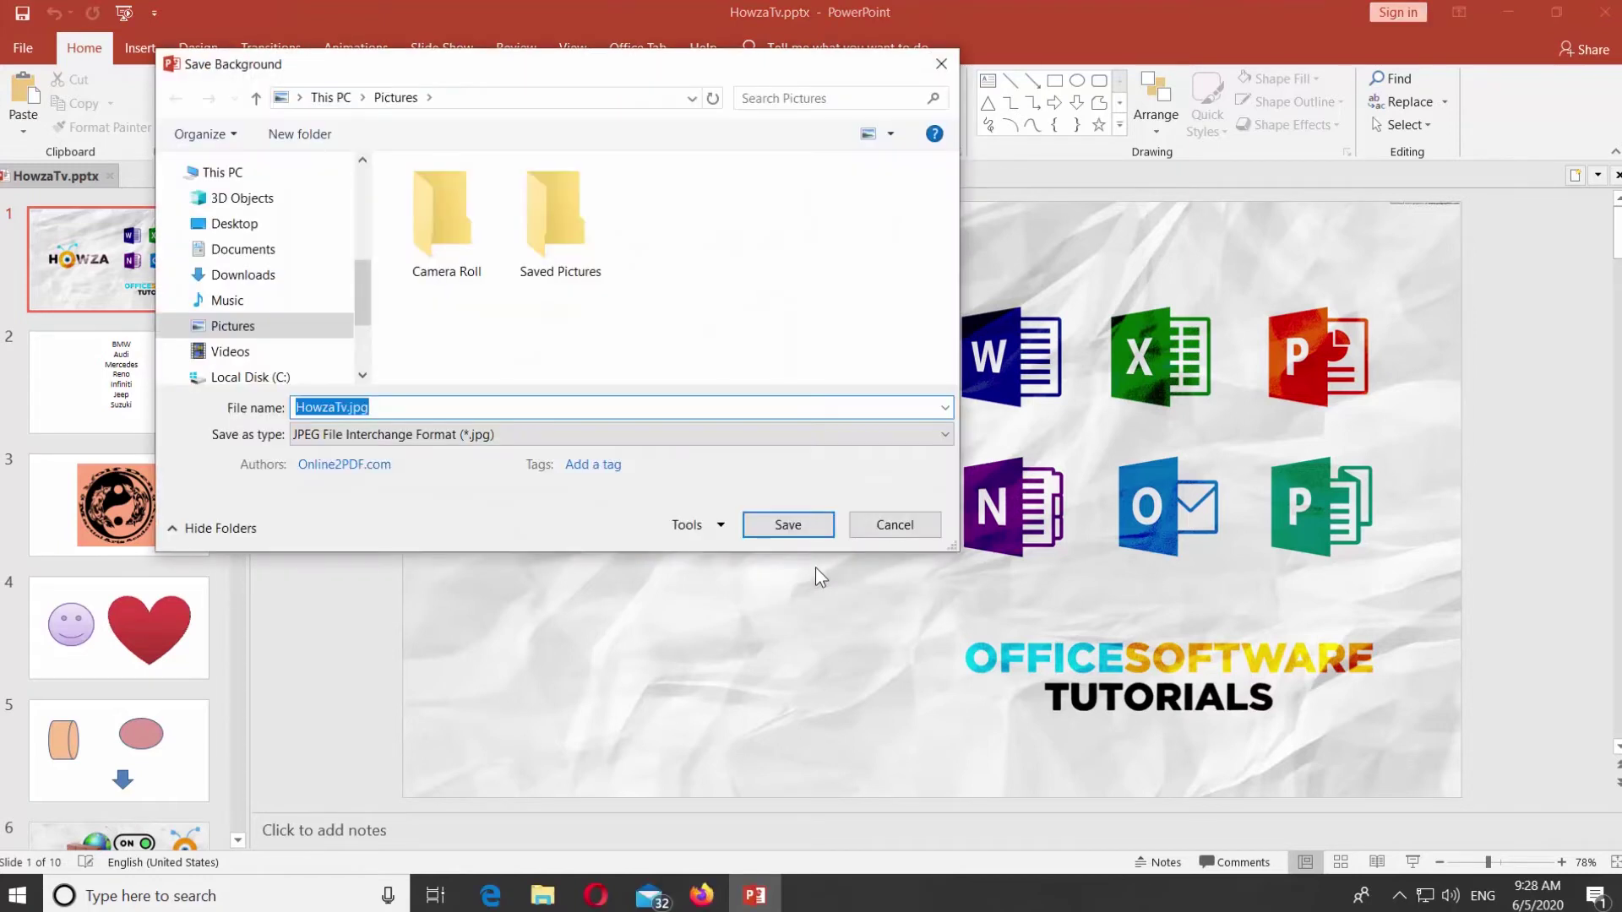
click(293, 221)
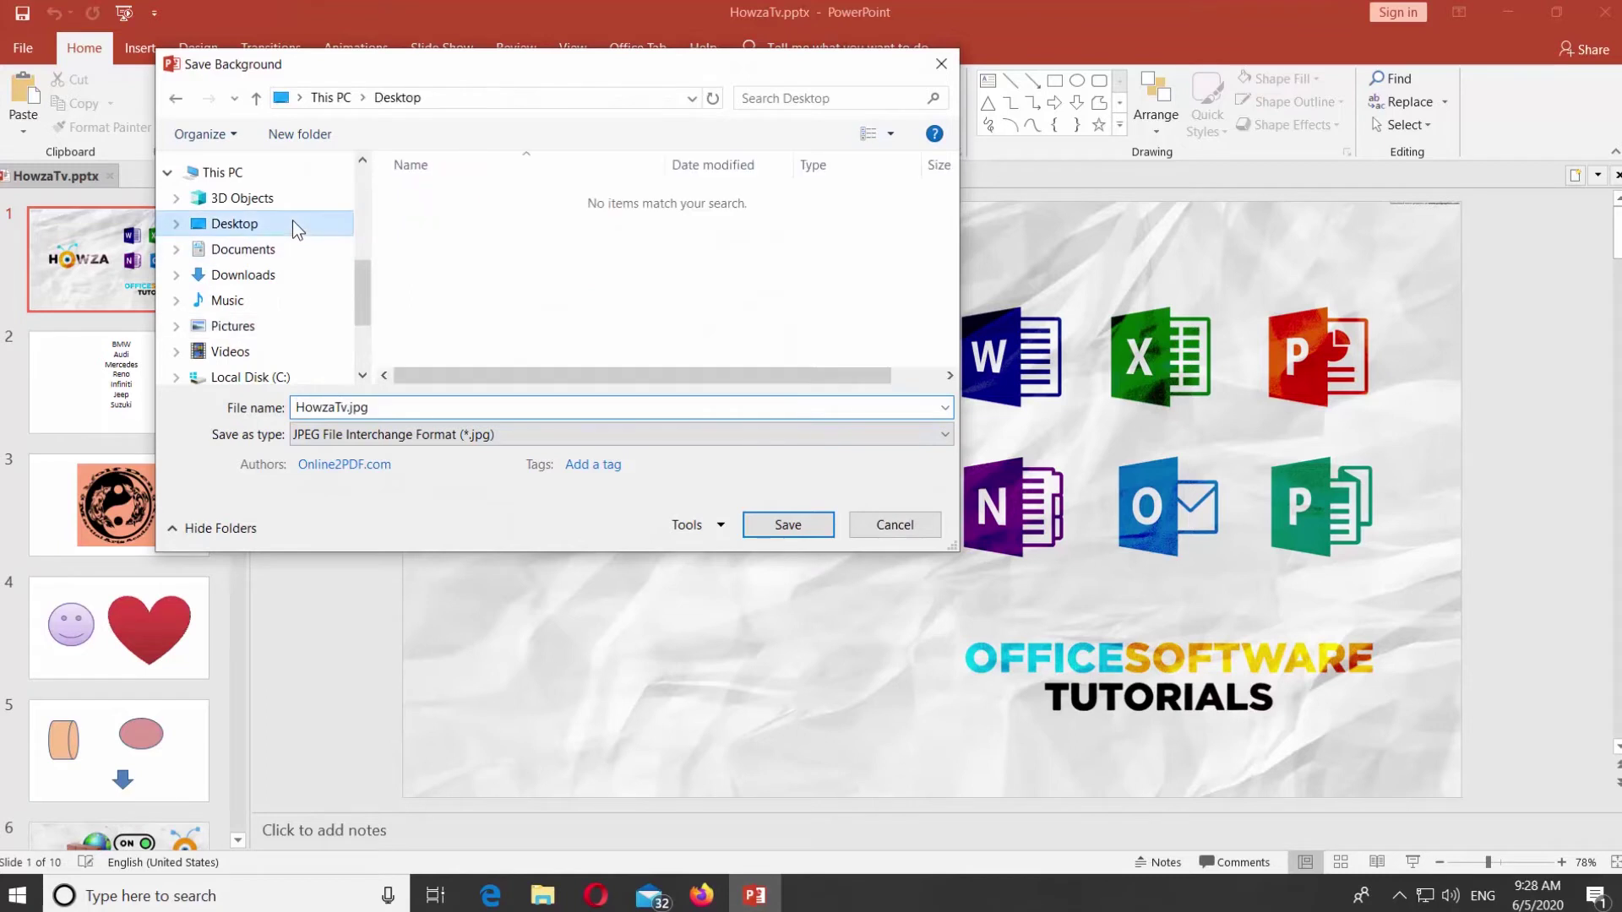
click(775, 528)
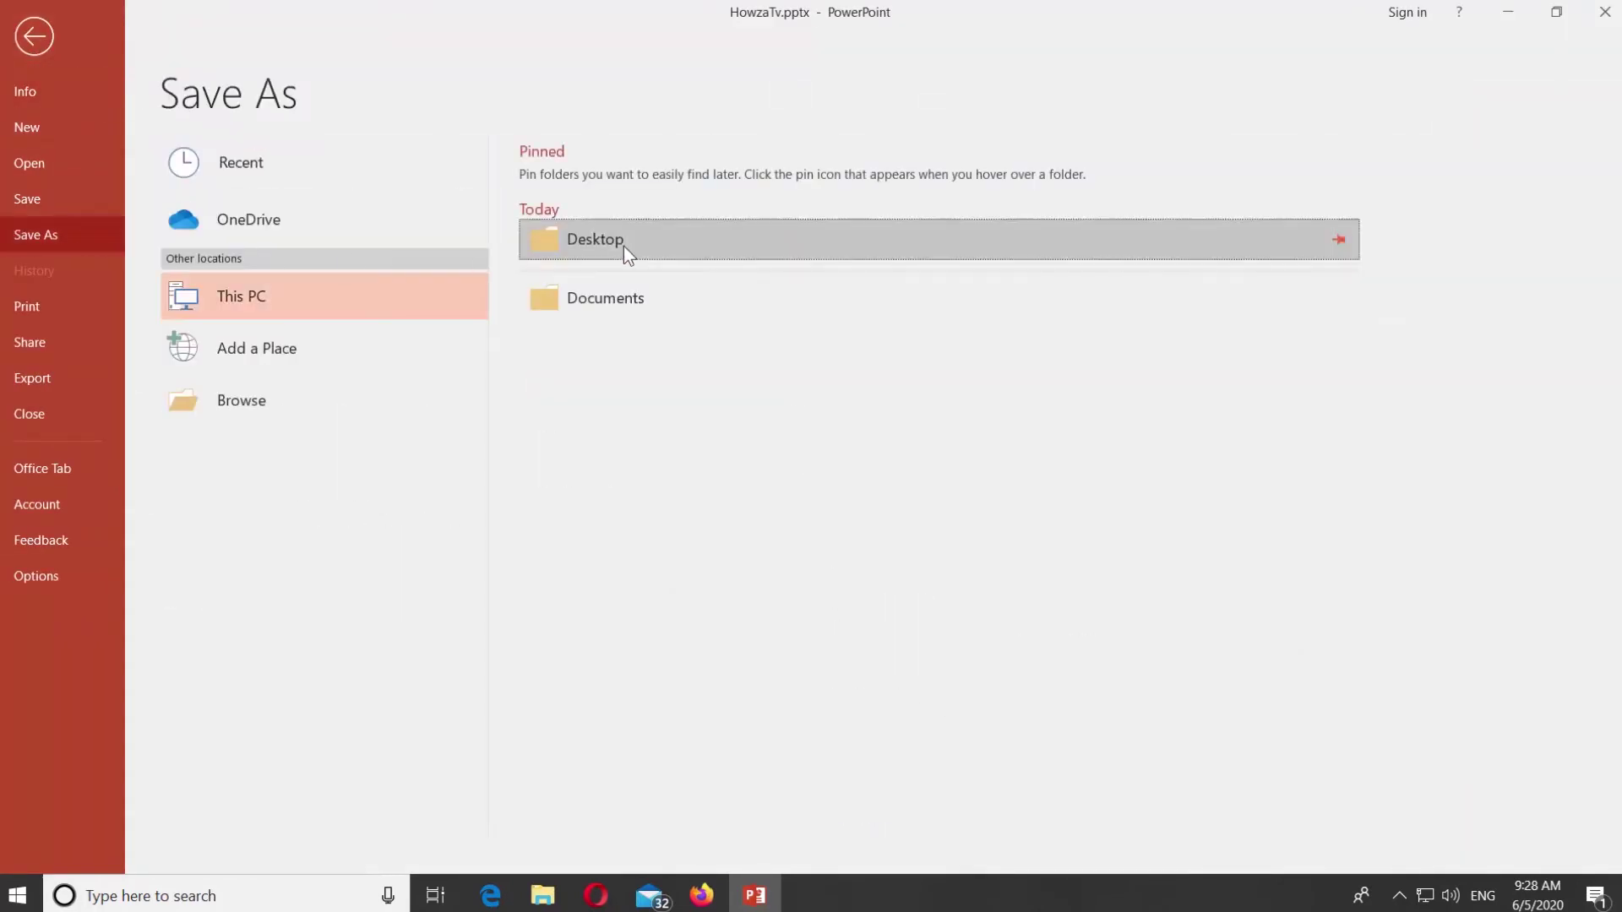
Step: Open the Save As dialog on the pinned Desktop folder
click(623, 246)
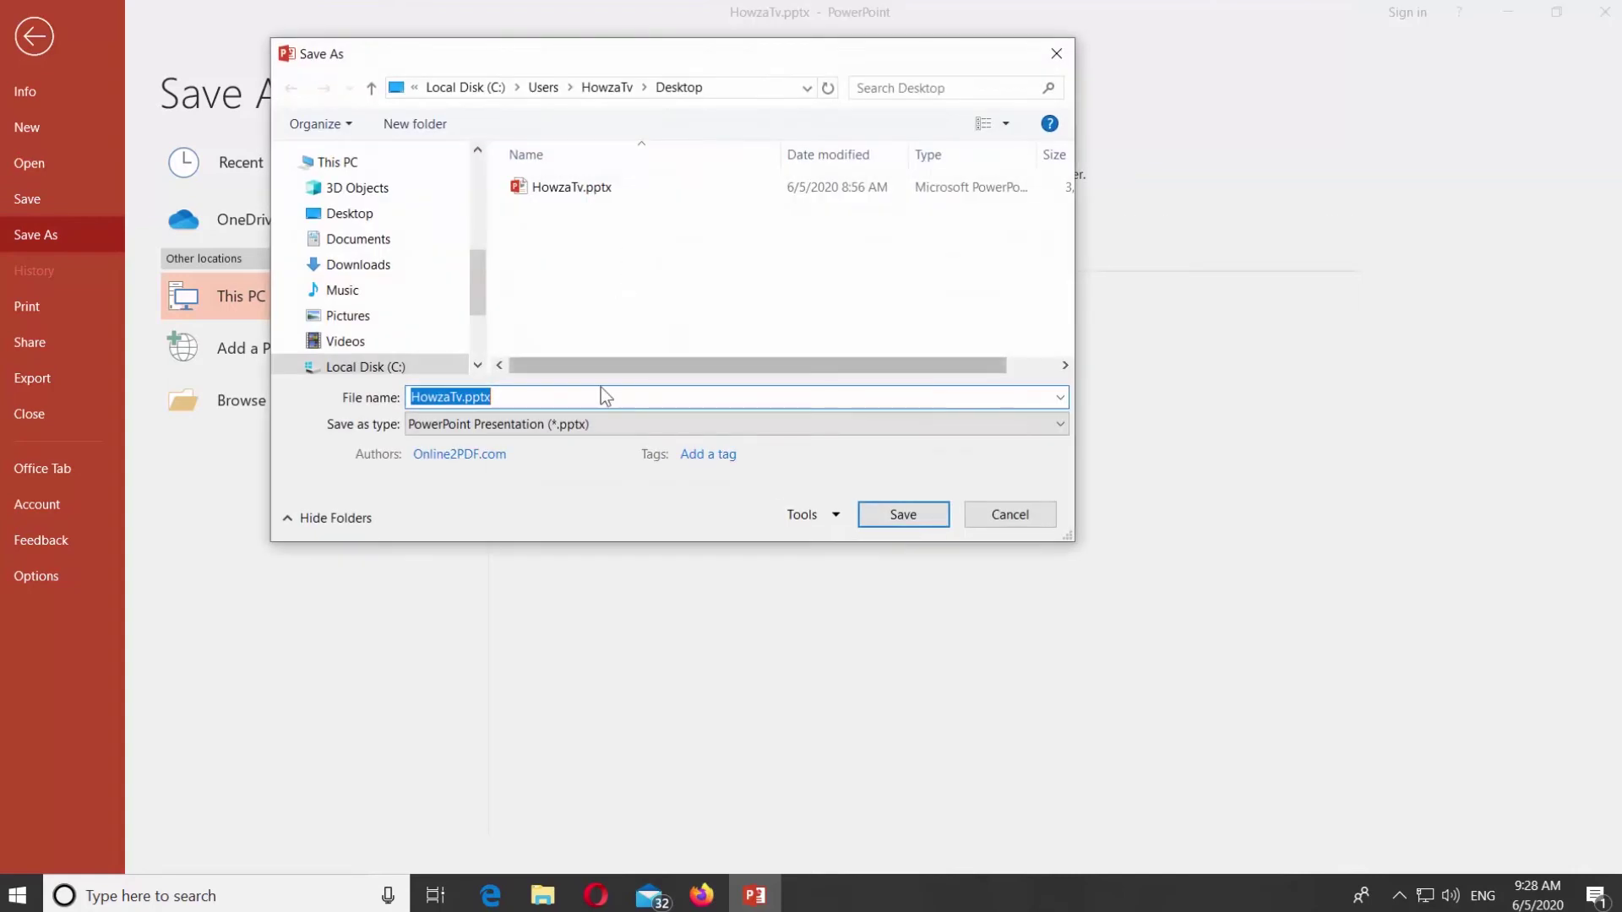
Step: Export only the current slide to the Desktop as the JPEG Howza.jpg
click(601, 425)
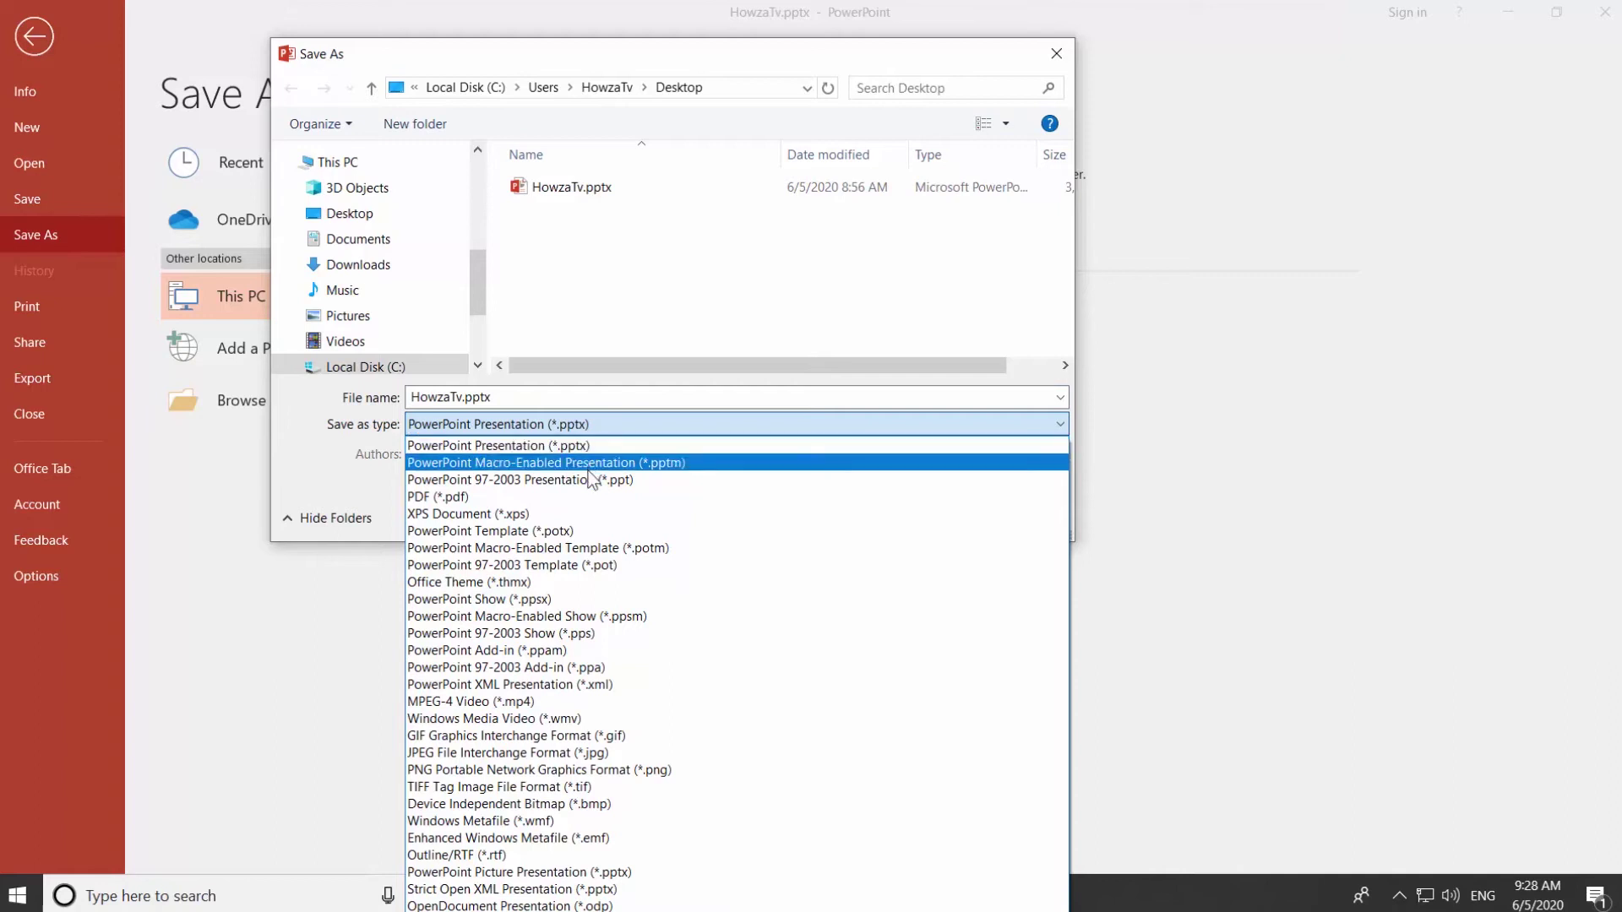
click(577, 756)
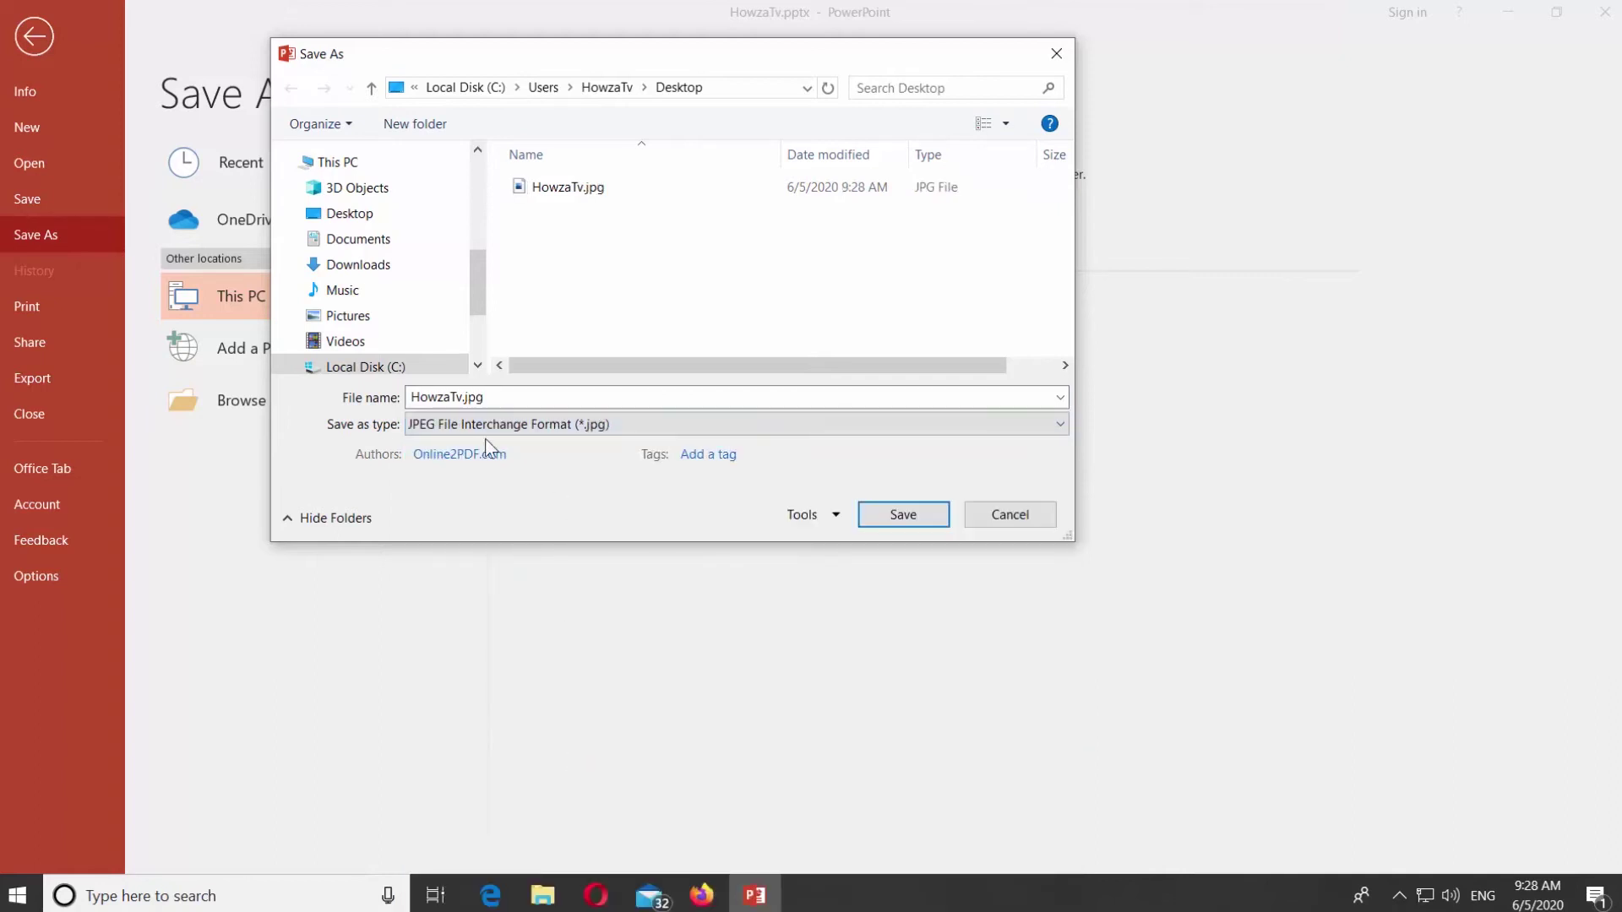
click(465, 399)
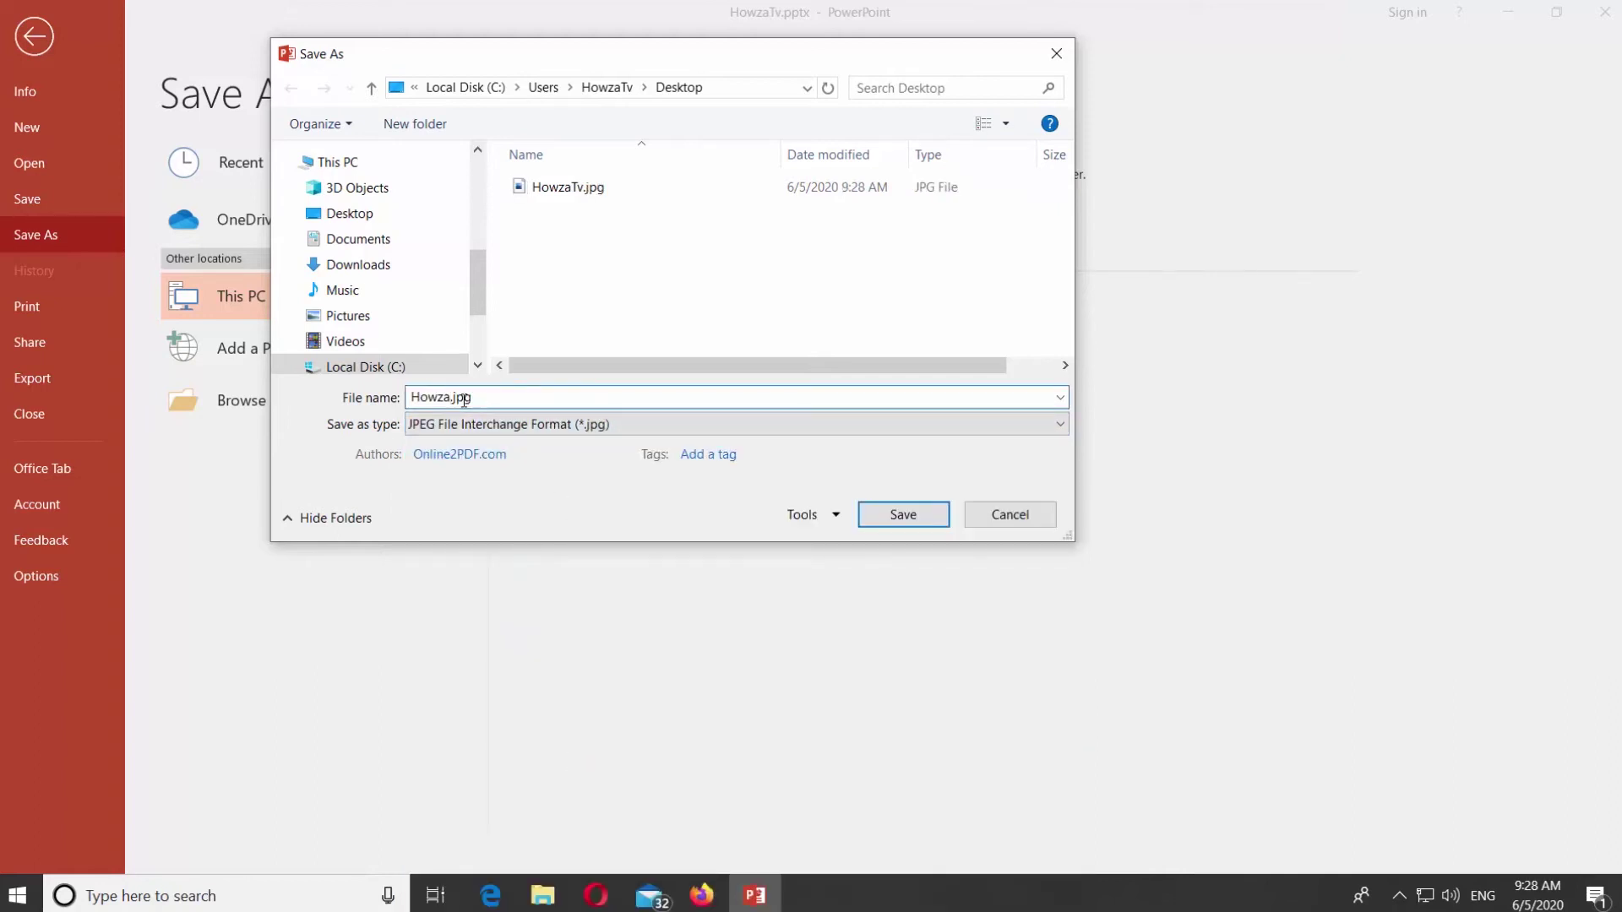
click(922, 523)
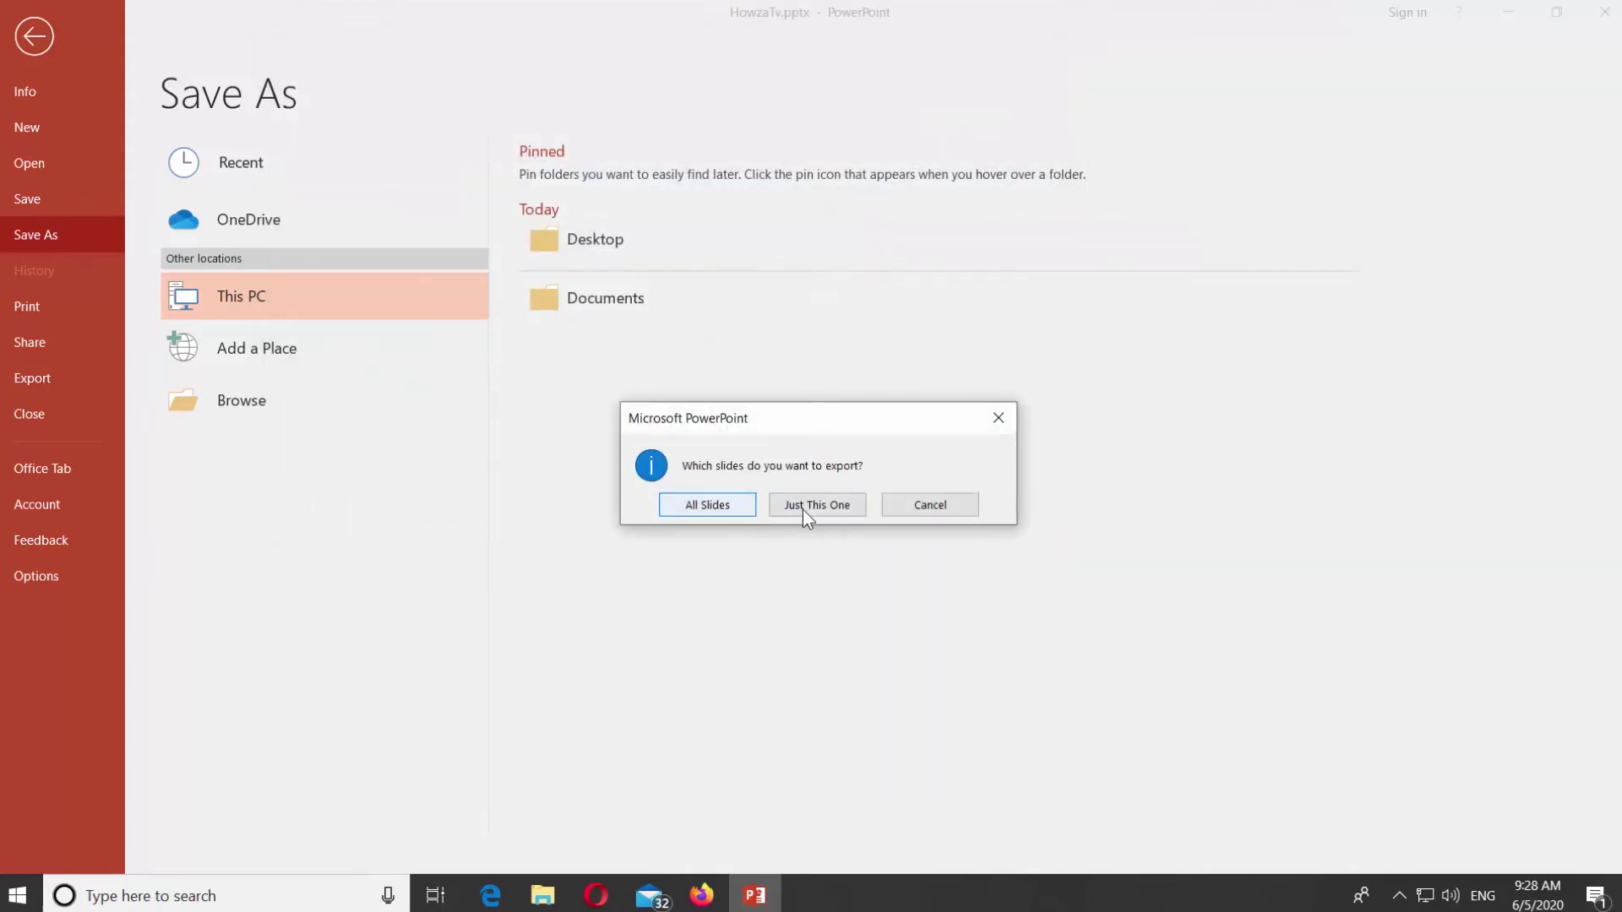
click(720, 507)
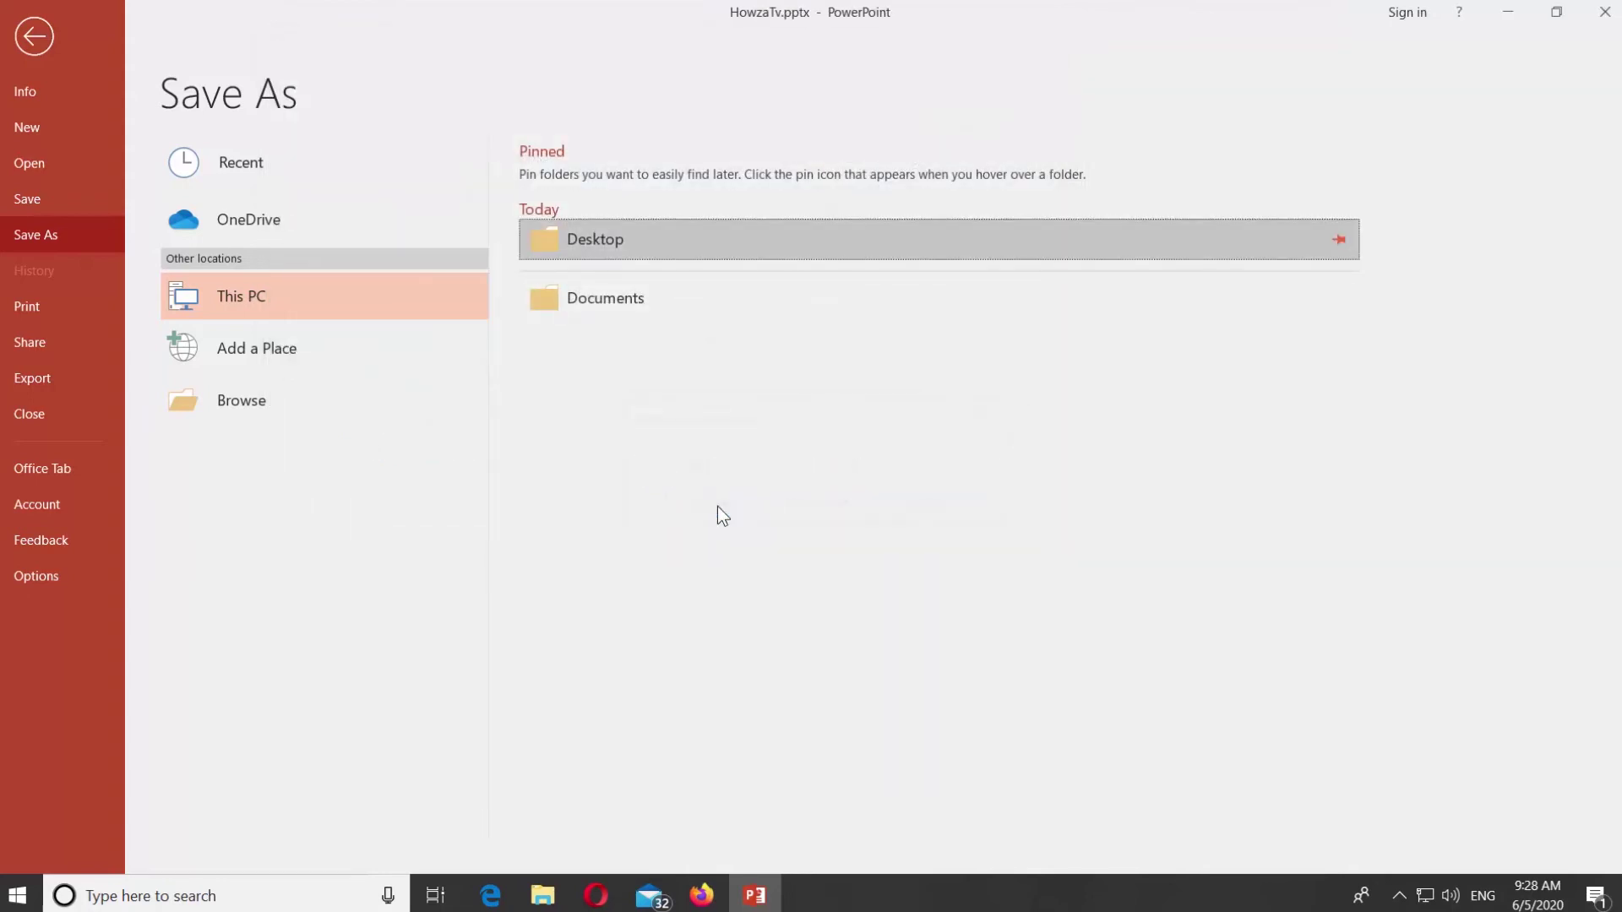
click(815, 507)
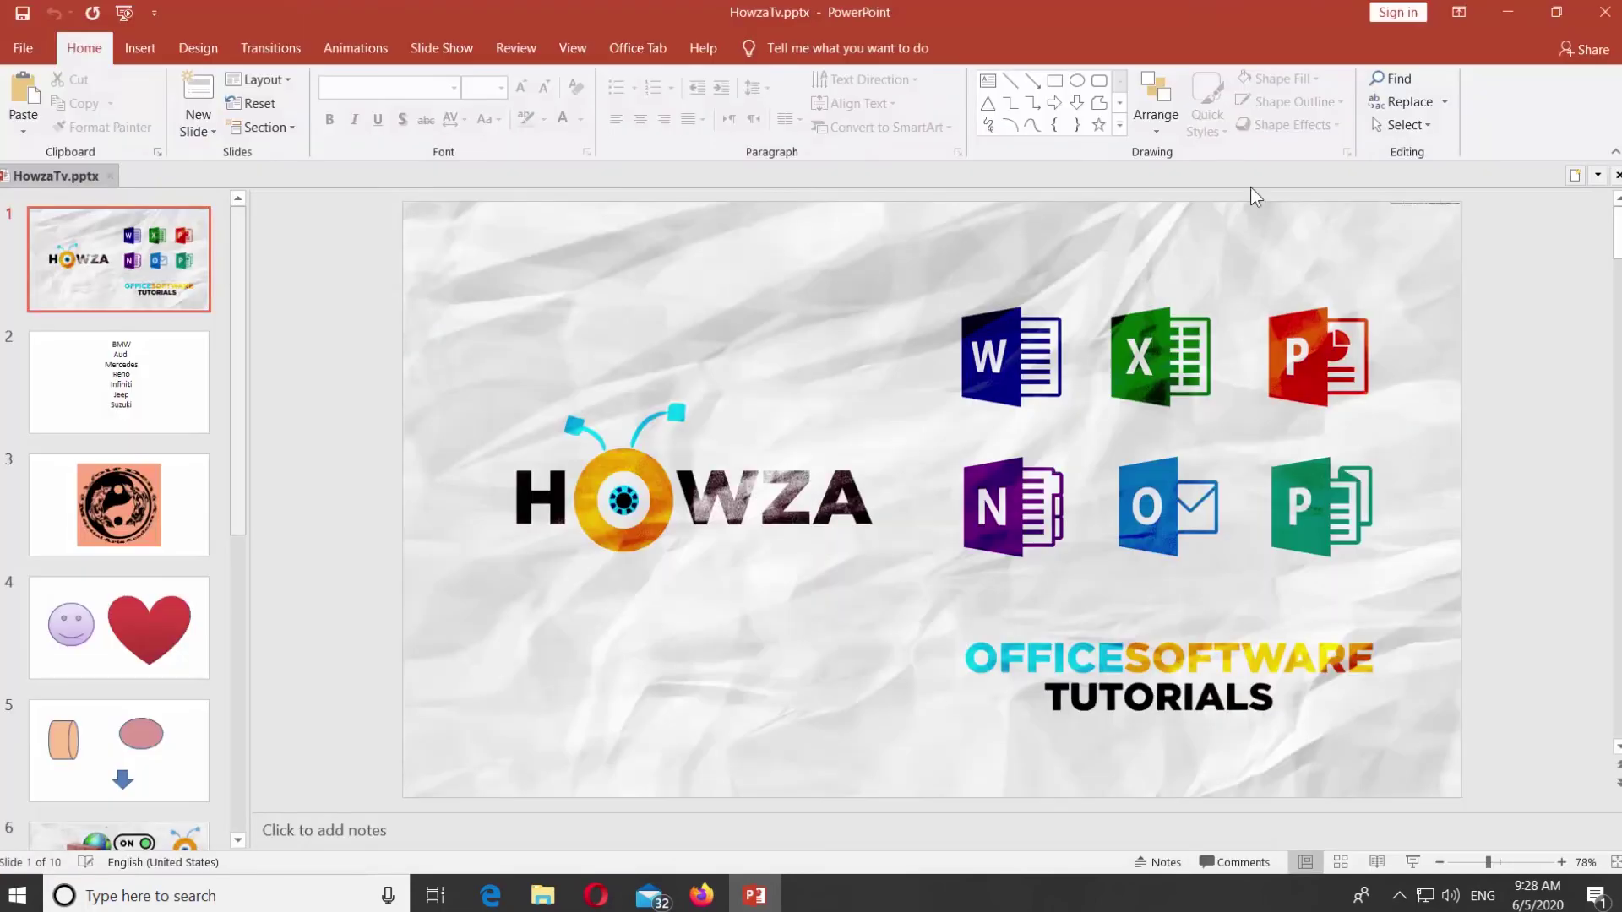